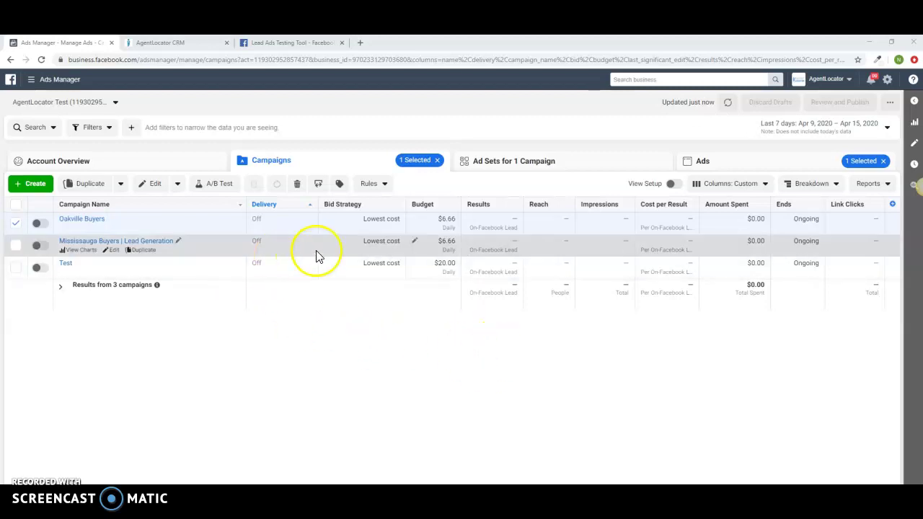
Open the 'AgentLocator - Lead generation' ad in the Oakville Buyers campaign for editing
left_click(18, 223)
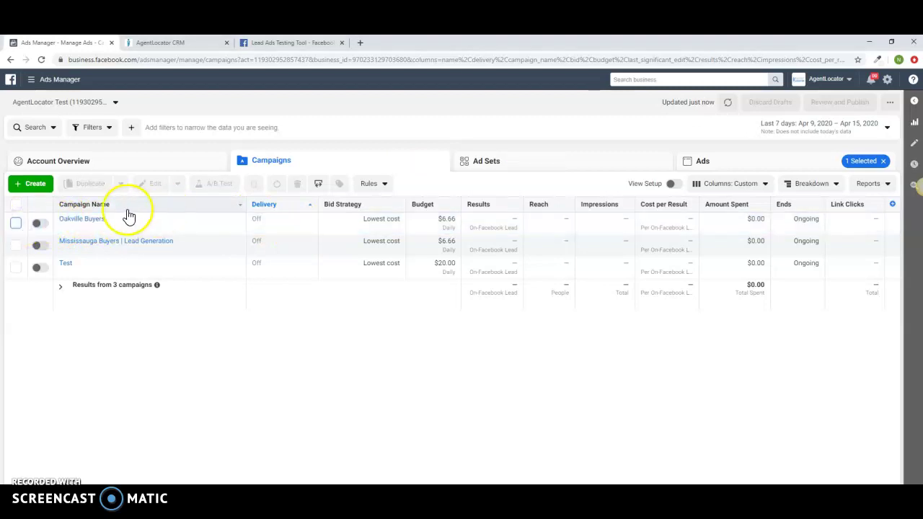
left_click(85, 220)
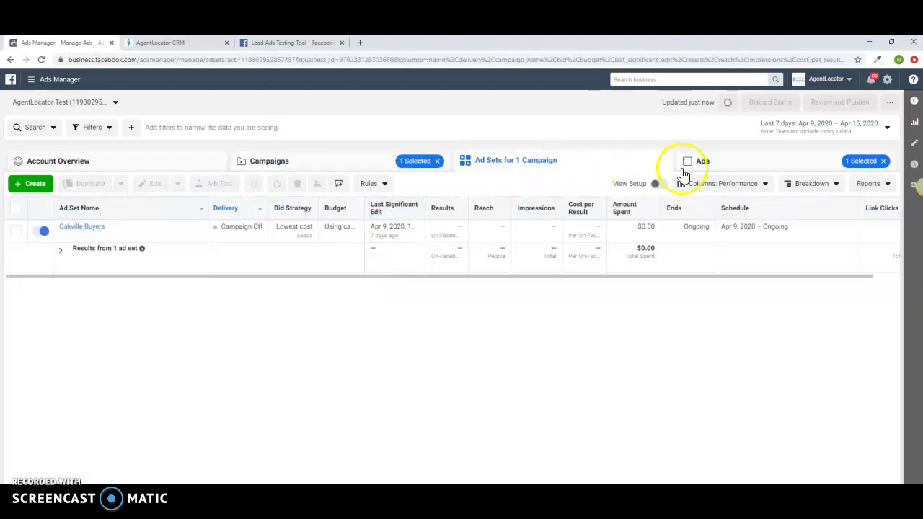
left_click(702, 161)
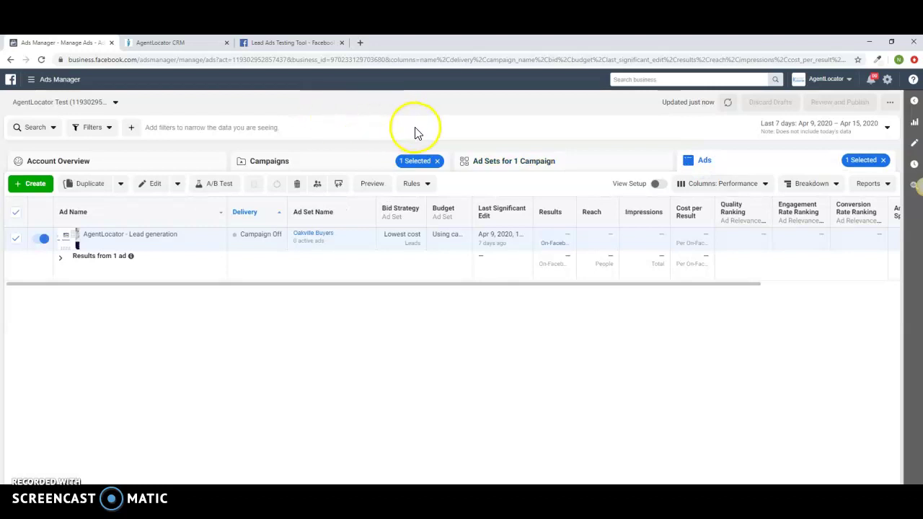
left_click(134, 249)
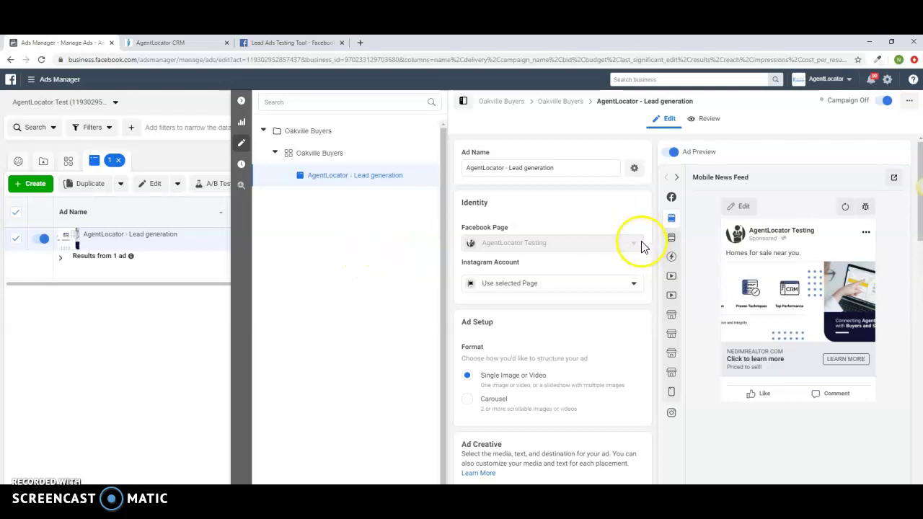
Confirm the ad's Instant Form is 'BUYERS IN Oakville vol', then switch to AgentLocator CRM
scroll(644, 247, "down", 10)
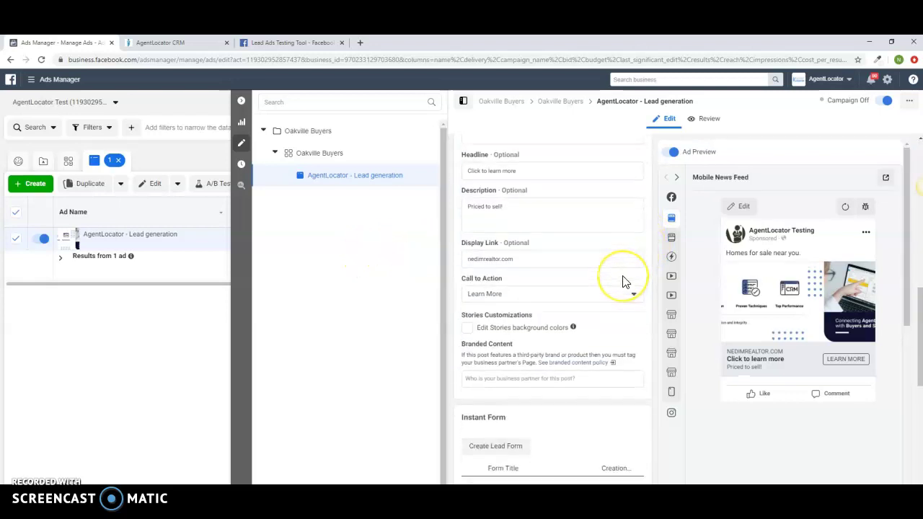
scroll(625, 281, "down", 3)
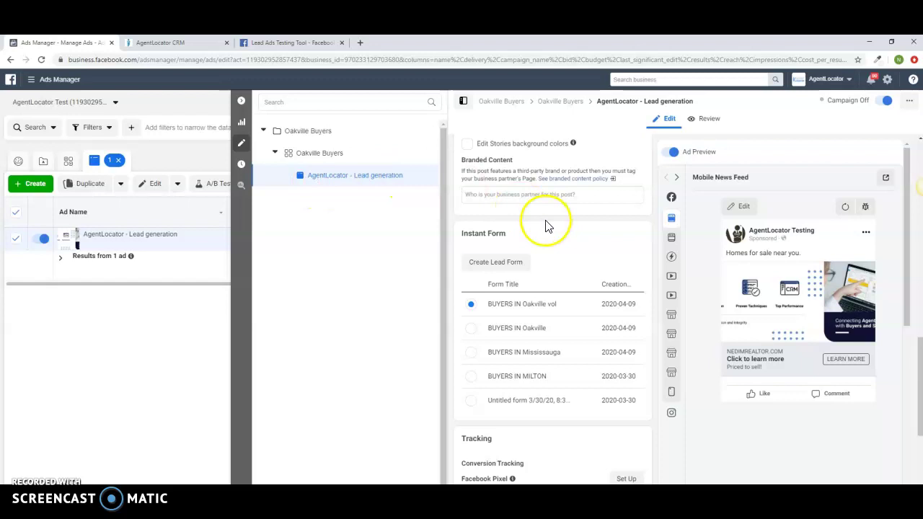
scroll(548, 238, "down", 3)
scroll(536, 264, "up", 2)
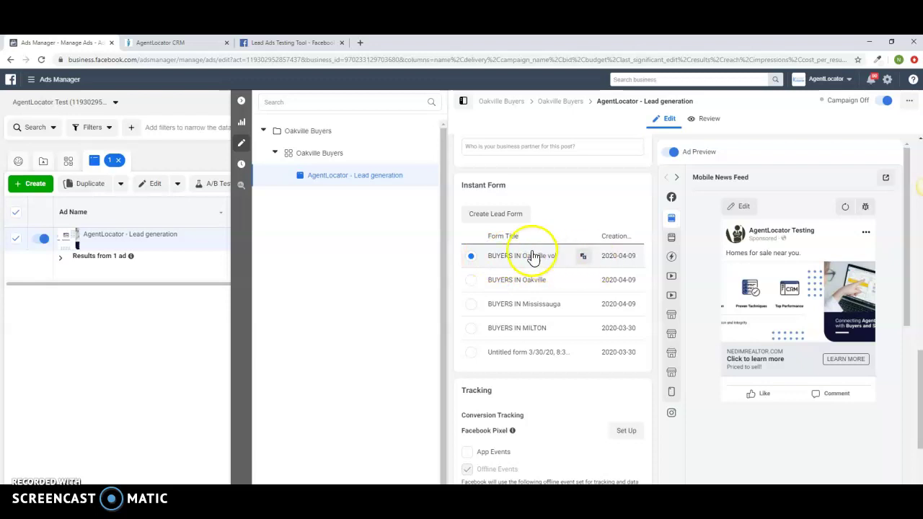
left_click(175, 51)
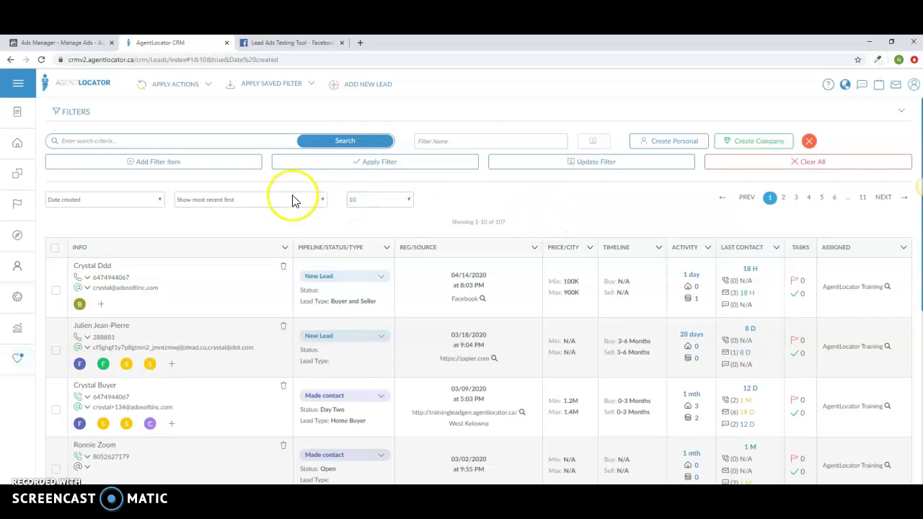
Navigate through Settings to the lead Sources settings page
left_click(17, 299)
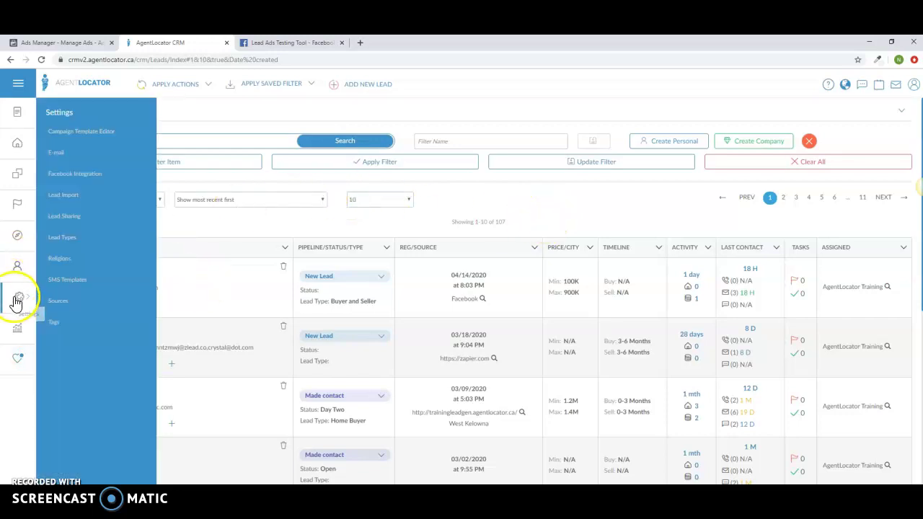
left_click(73, 182)
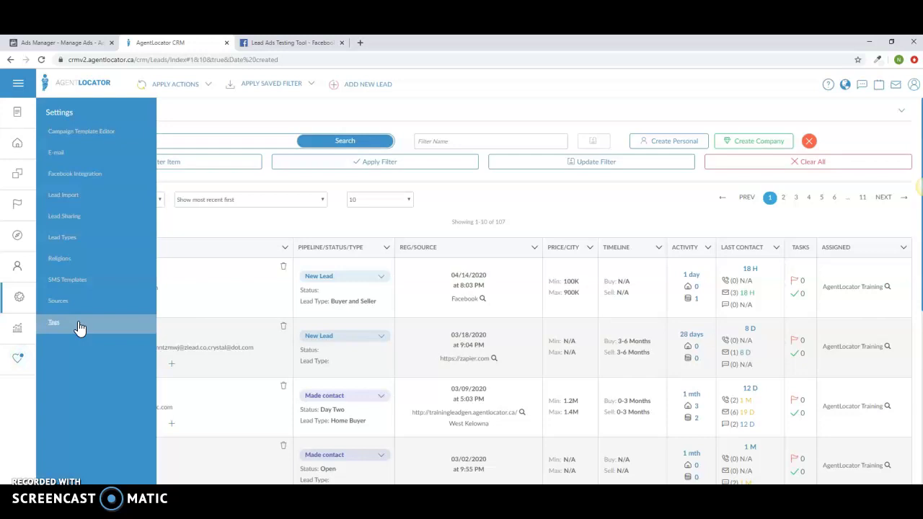
left_click(75, 303)
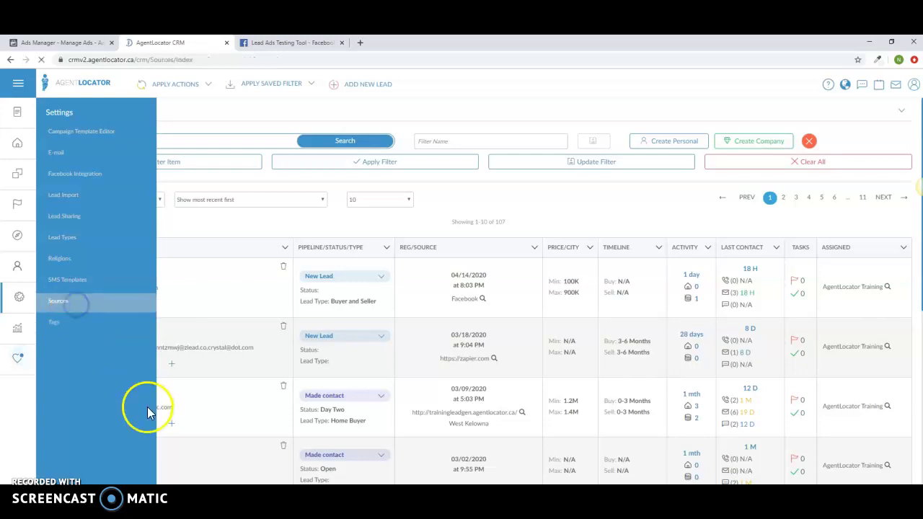
Add and save a new lead source named 'FB Ads Oakville Buyers'
left_click(135, 191)
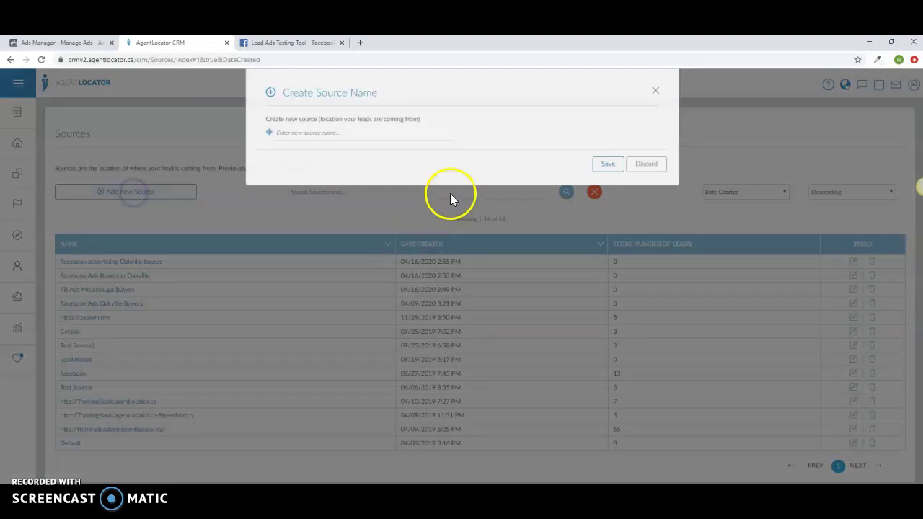
left_click(386, 142)
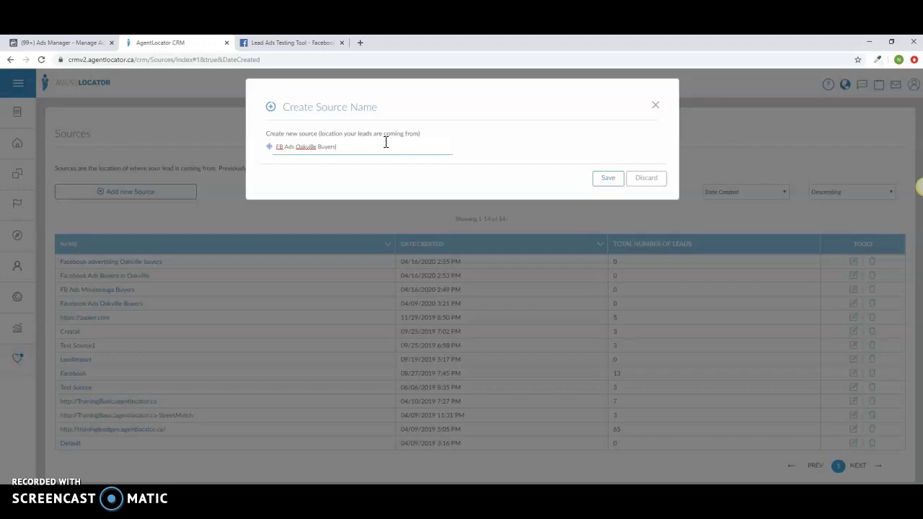
left_click(607, 178)
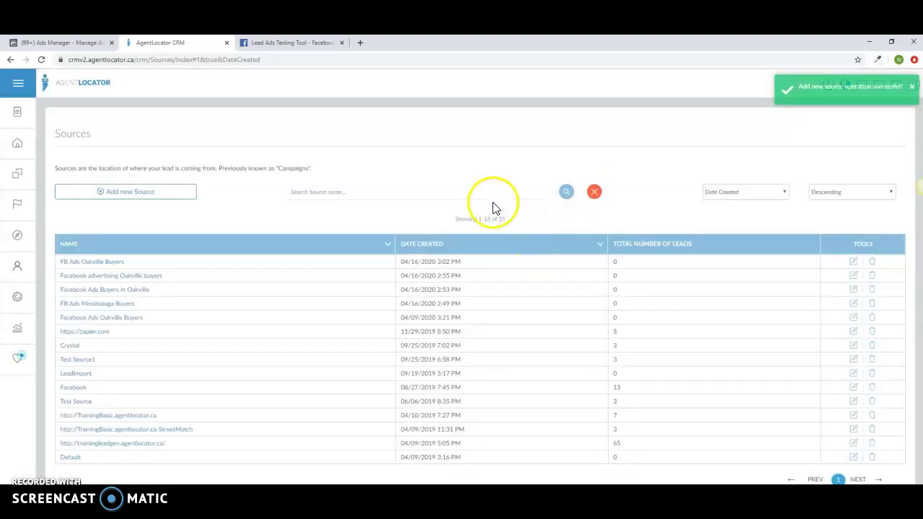
left_click(17, 302)
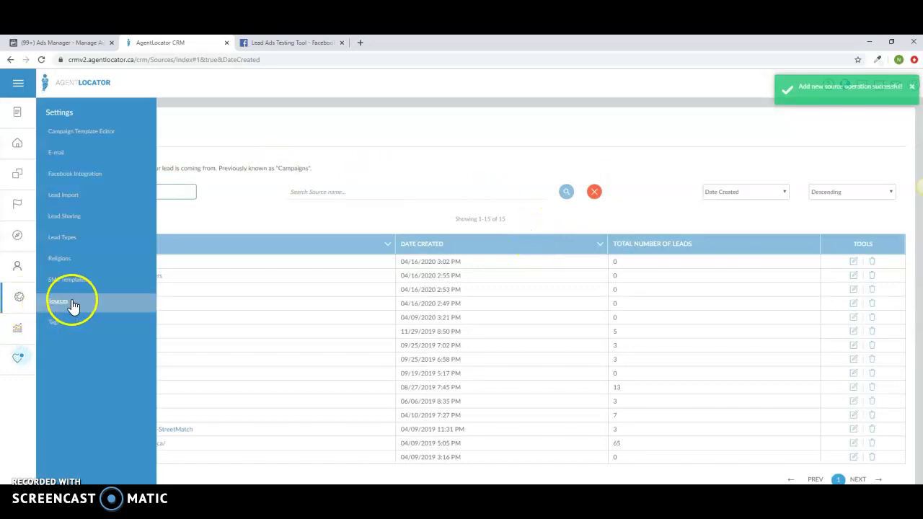
Create and save the tag 'Facebook Ads Buyers In Oakville vol' under Settings > Tags
left_click(53, 323)
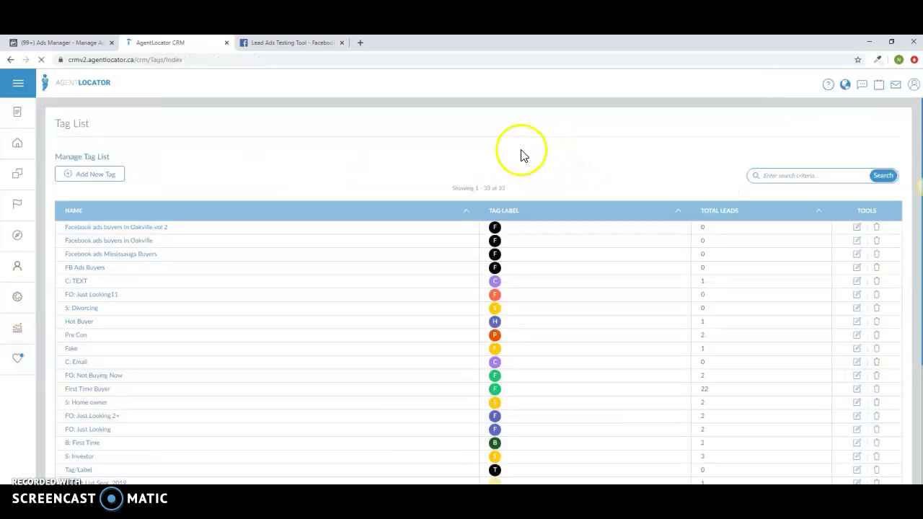
left_click(94, 175)
left_click(401, 131)
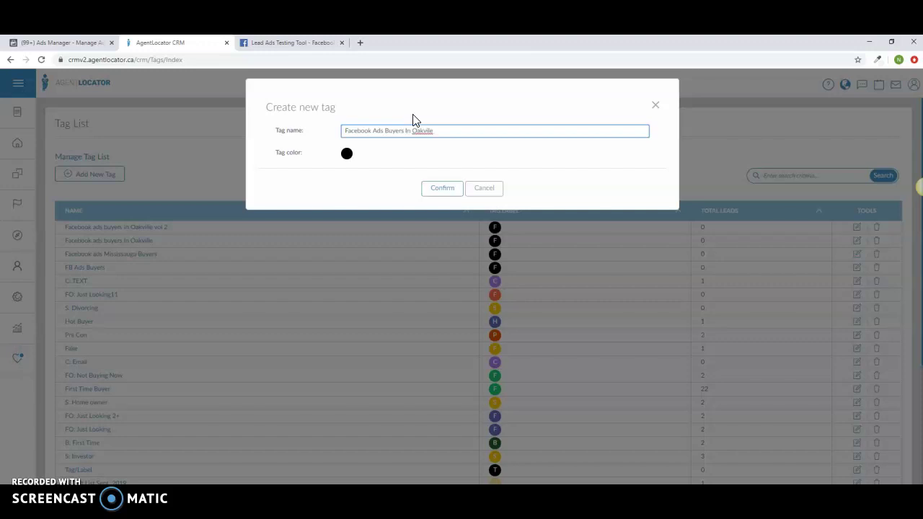
left_click(448, 191)
left_click(16, 295)
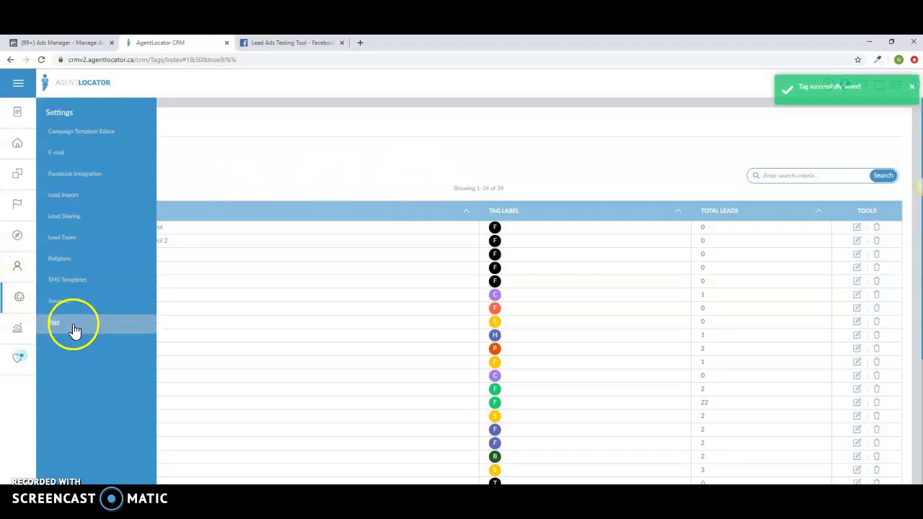
Review the existing Facebook accounts and integrations, then start a new integration
left_click(76, 179)
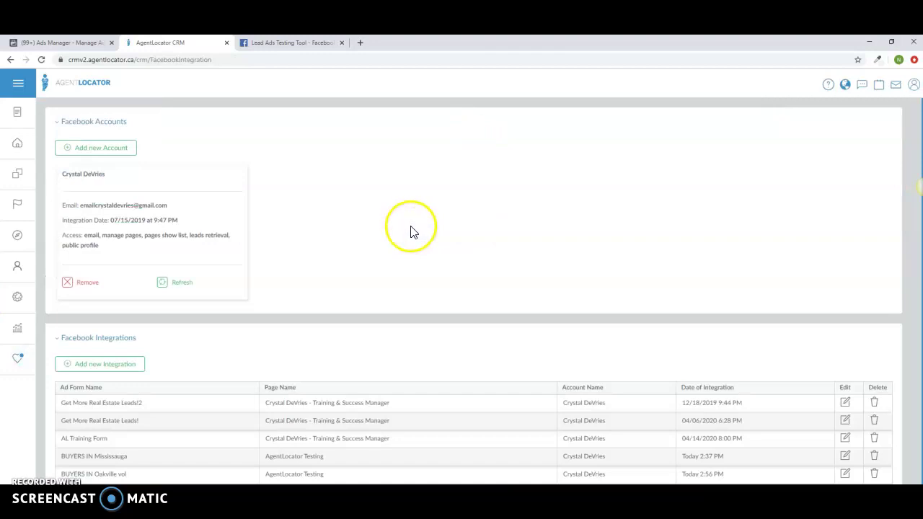
scroll(500, 221, "down", 1)
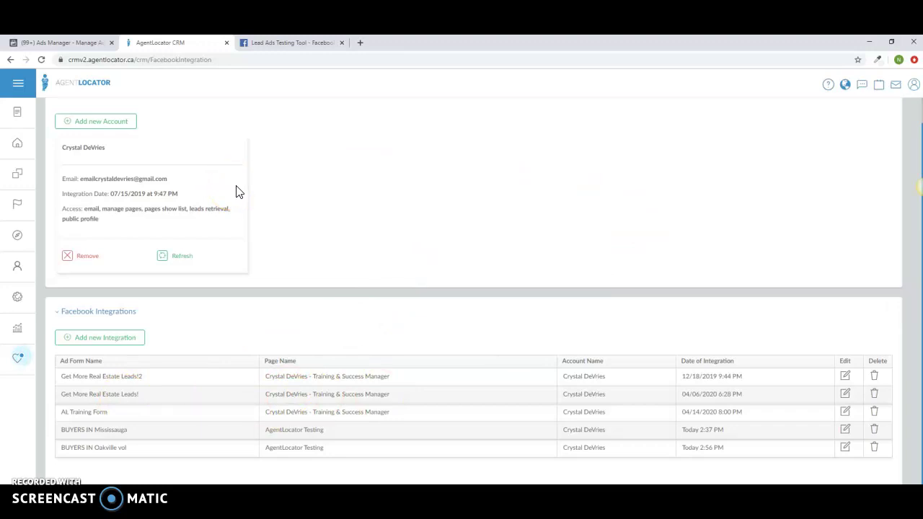
left_click(259, 187)
scroll(310, 216, "up", 1)
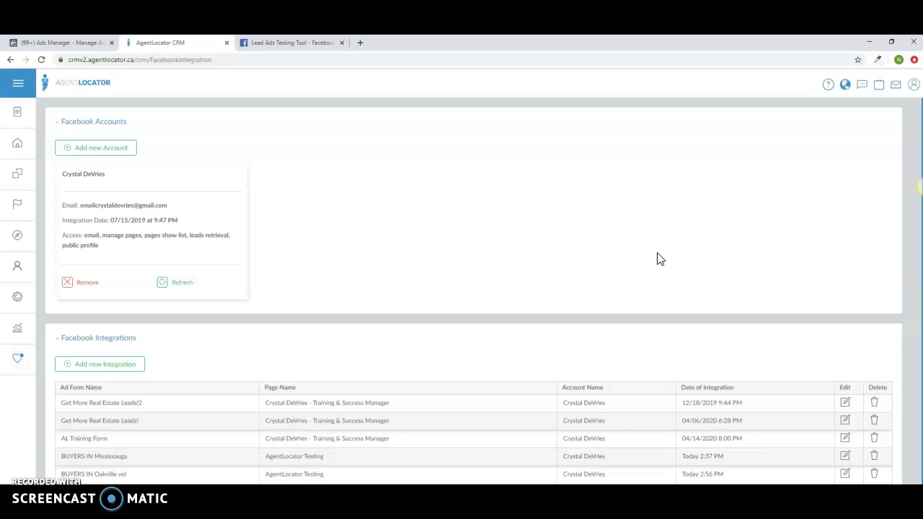
scroll(599, 237, "down", 1)
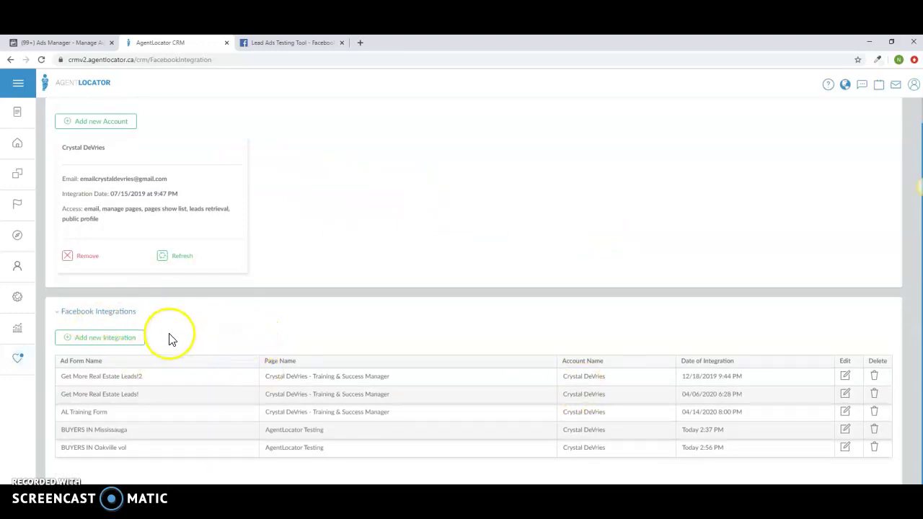
left_click(94, 348)
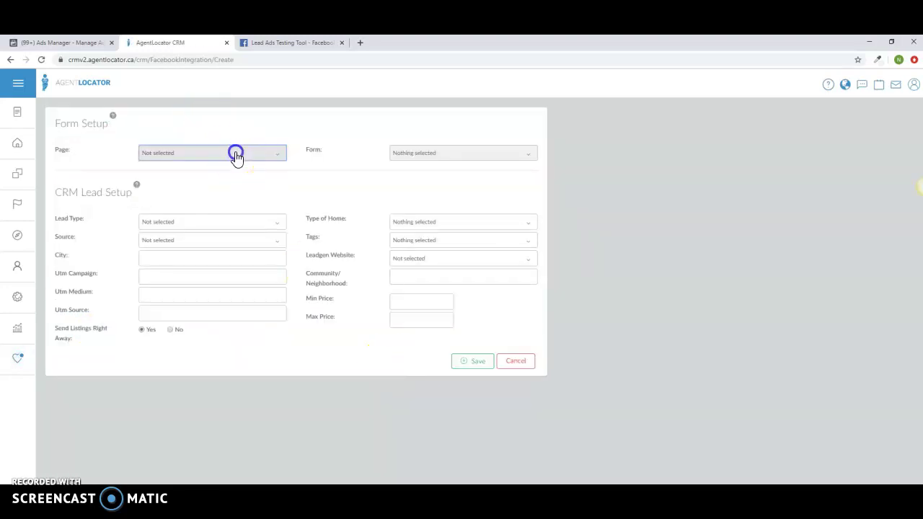
Select the AgentLocator Testing page and the BUYERS IN Oakville lead form
left_click(237, 154)
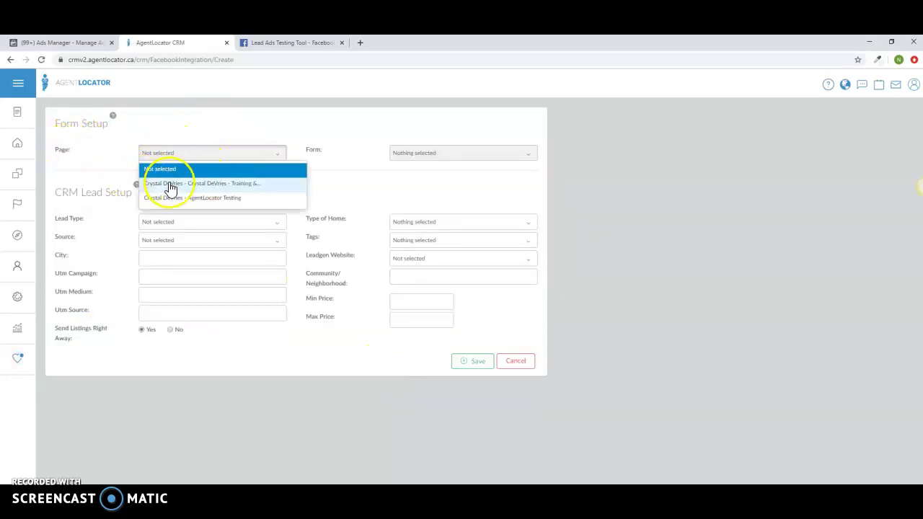
left_click(238, 204)
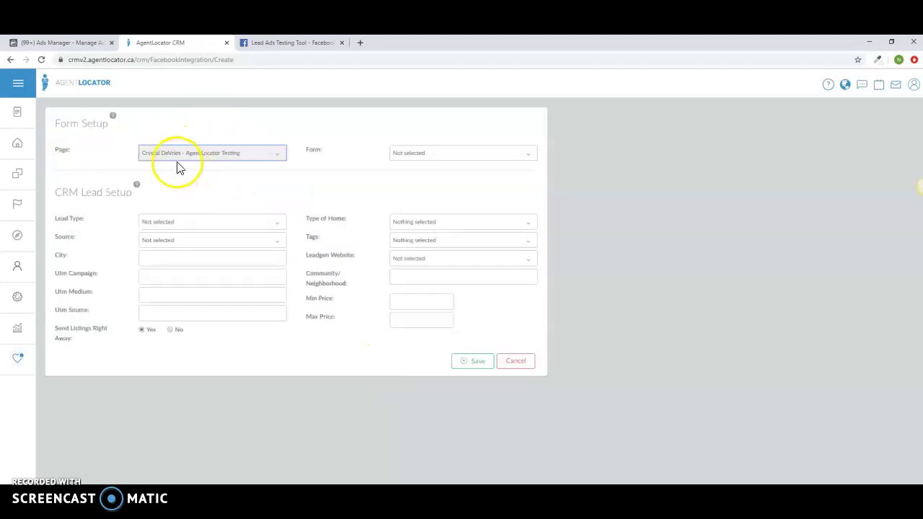
left_click(476, 162)
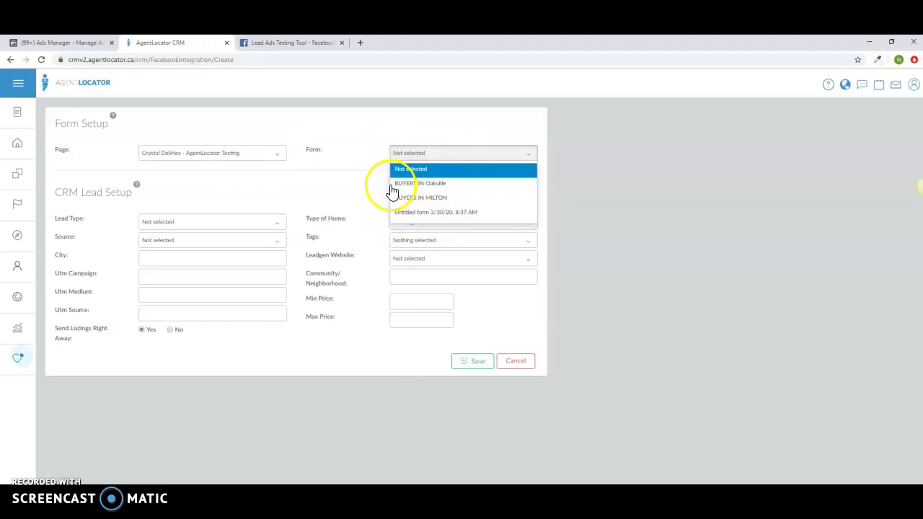
left_click(357, 190)
left_click(441, 160)
left_click(438, 183)
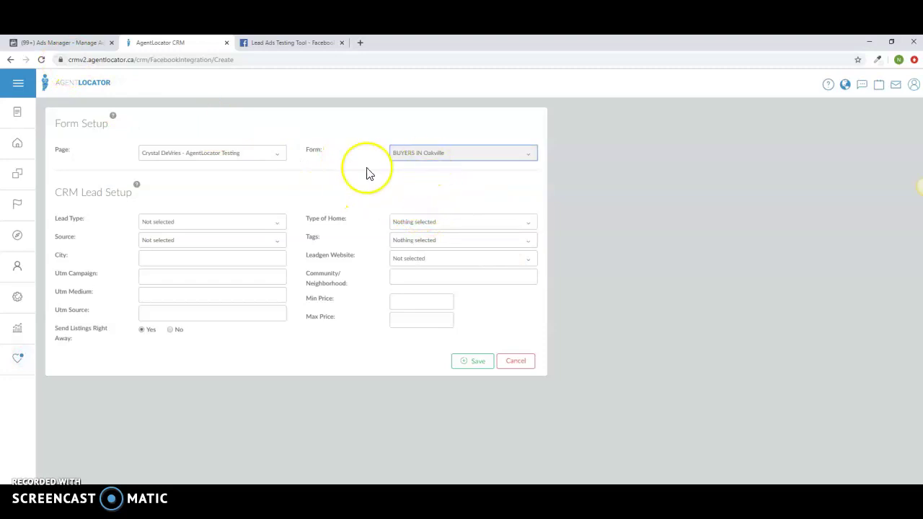
Set source and tag to Facebook Ads Buyers in Oakville and save the integration
left_click(223, 240)
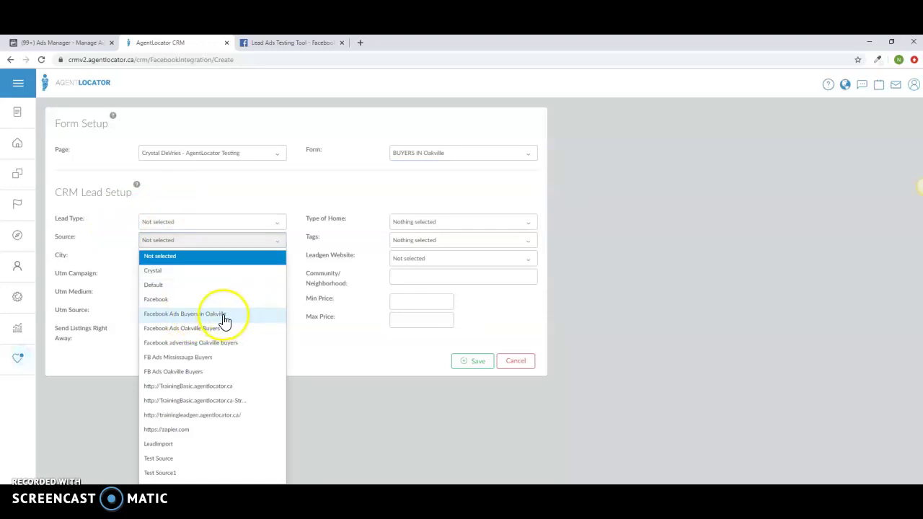
left_click(225, 320)
left_click(412, 240)
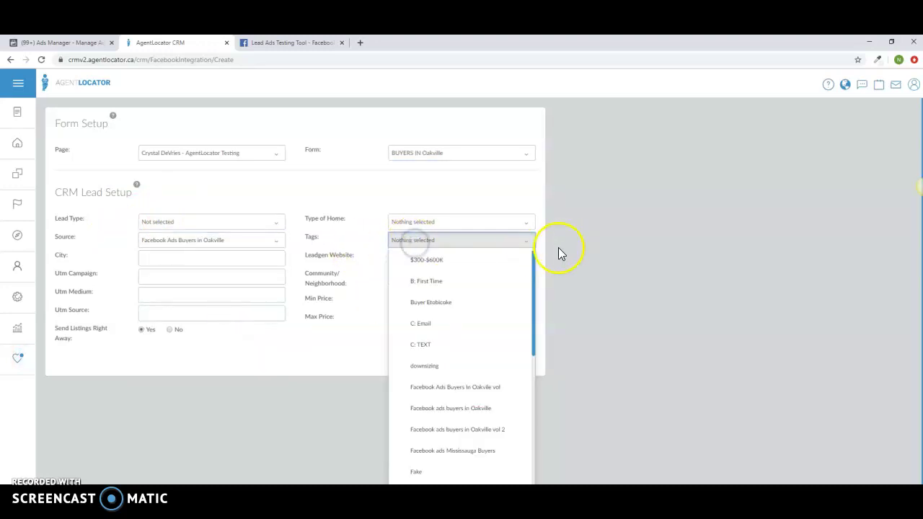
left_click(473, 395)
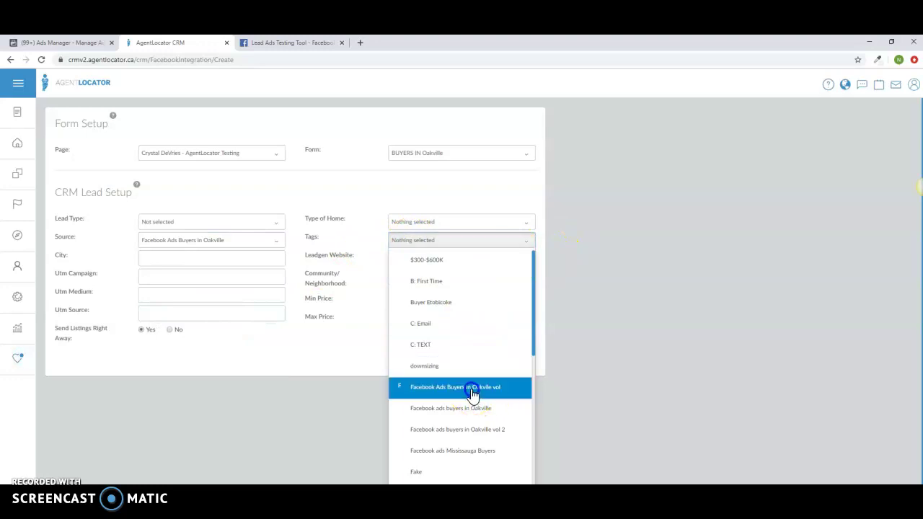
left_click(332, 352)
left_click(471, 365)
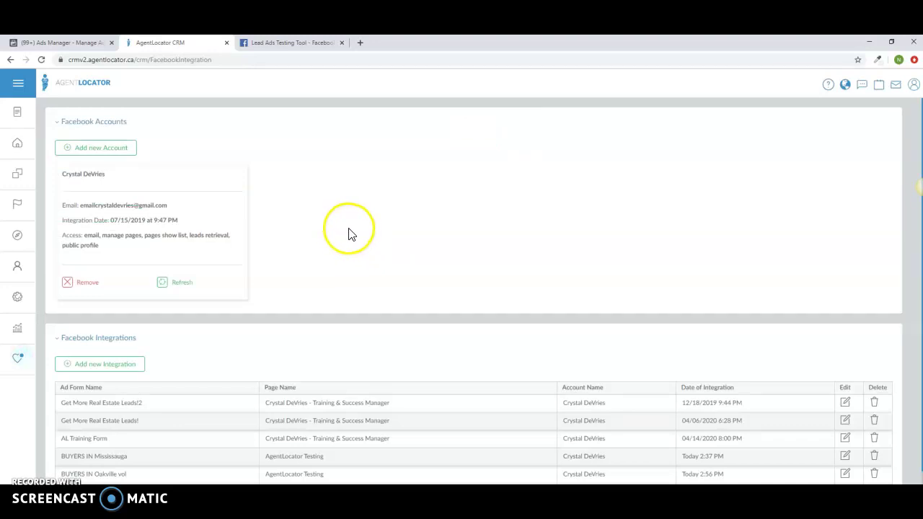
Review the CRM leads list, then switch to the Lead Ads Testing Tool
left_click(28, 150)
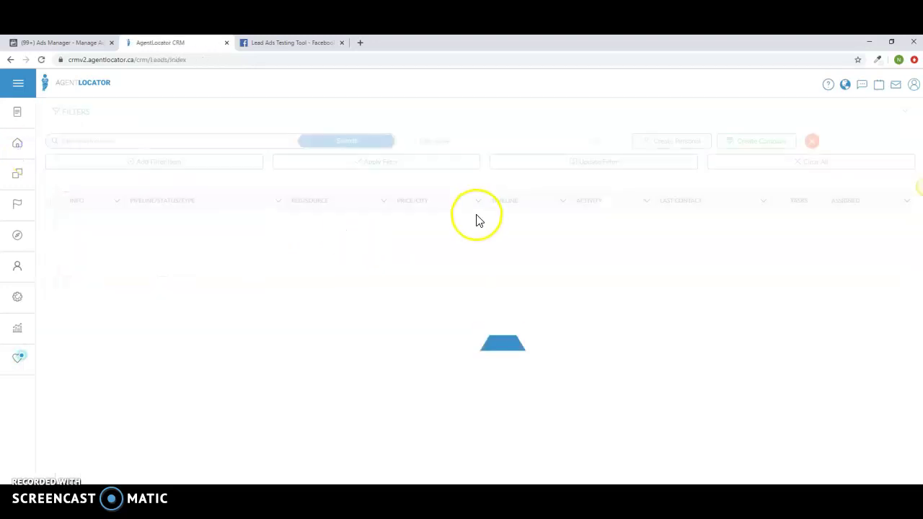
scroll(475, 220, "down", 1)
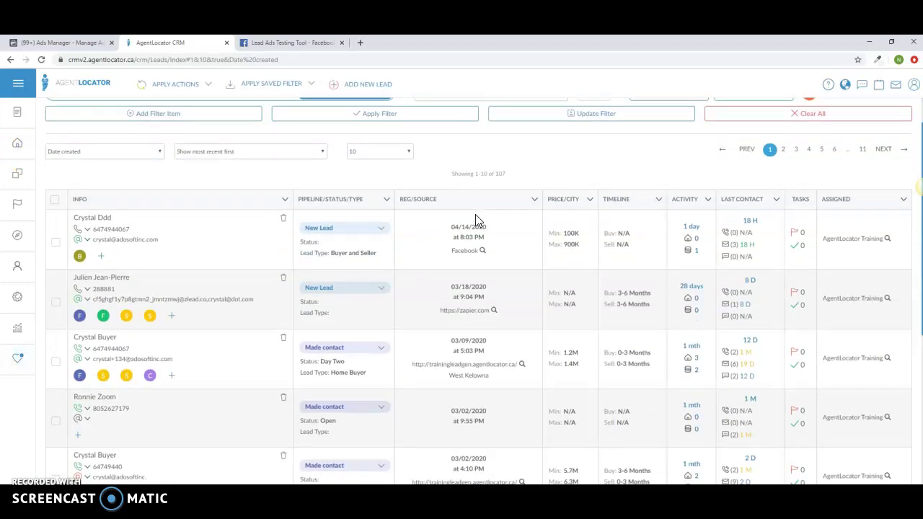
left_click(284, 46)
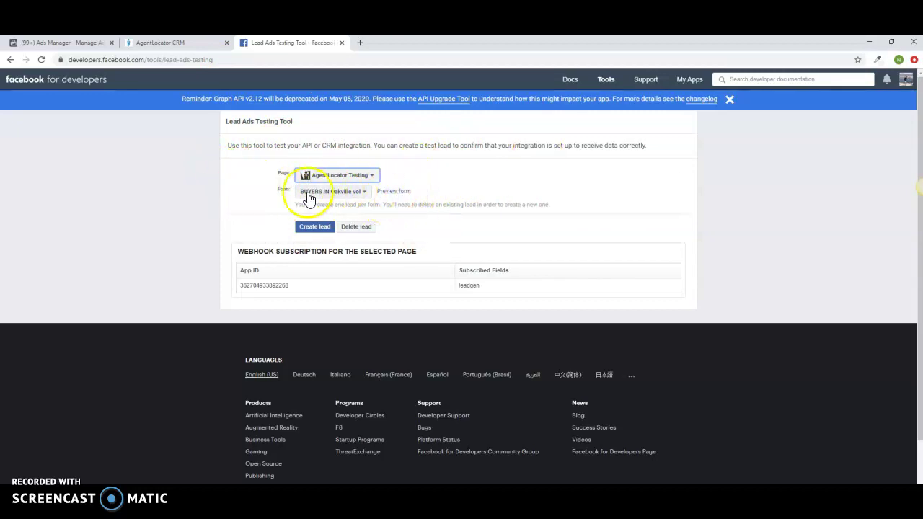
left_click(315, 228)
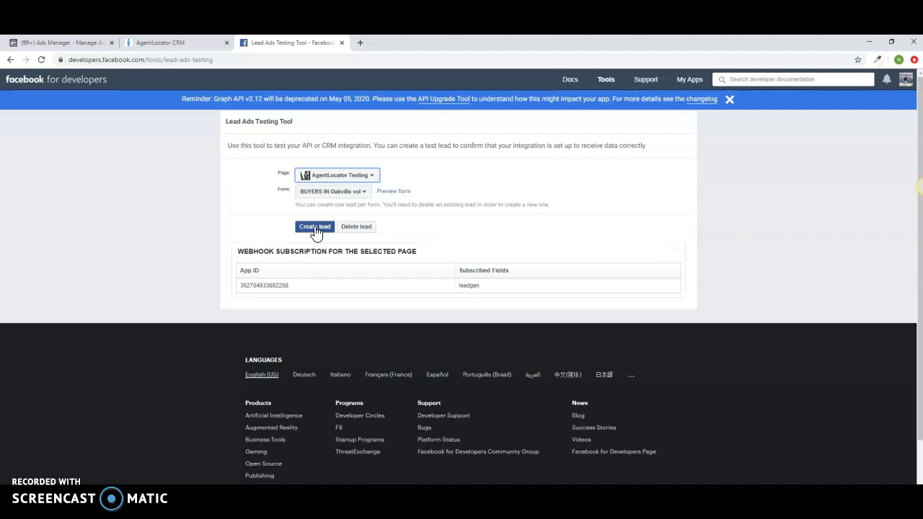
left_click(396, 192)
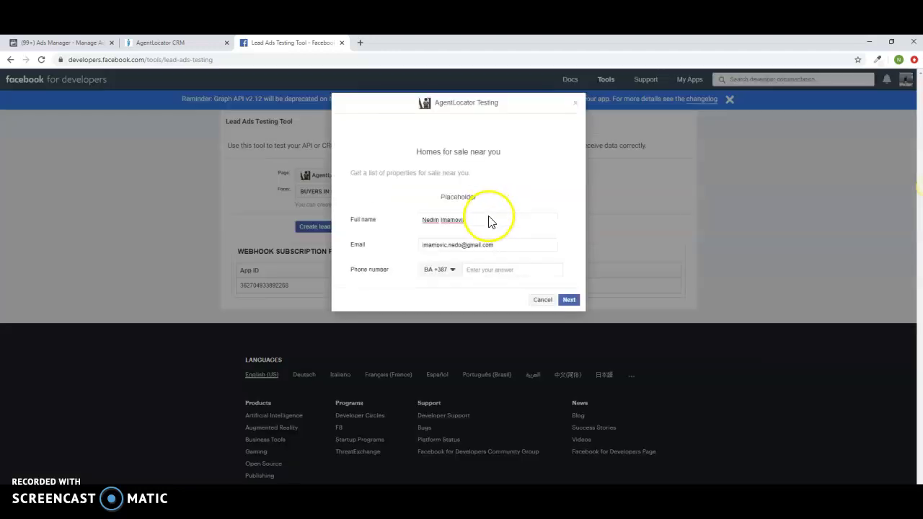
Replace the prefilled full name and email and enter a phone number in the lead form
left_click_drag(483, 221, 402, 220)
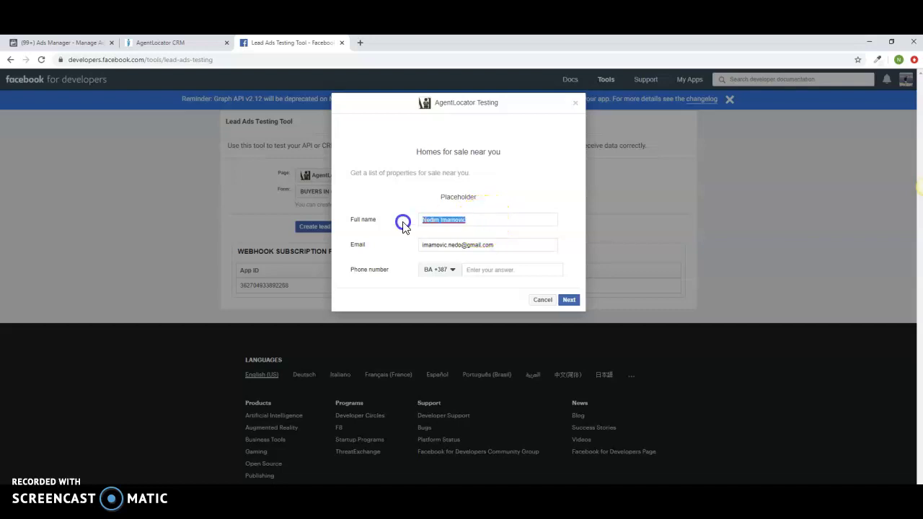
type("Nedo Testing")
left_click(406, 226)
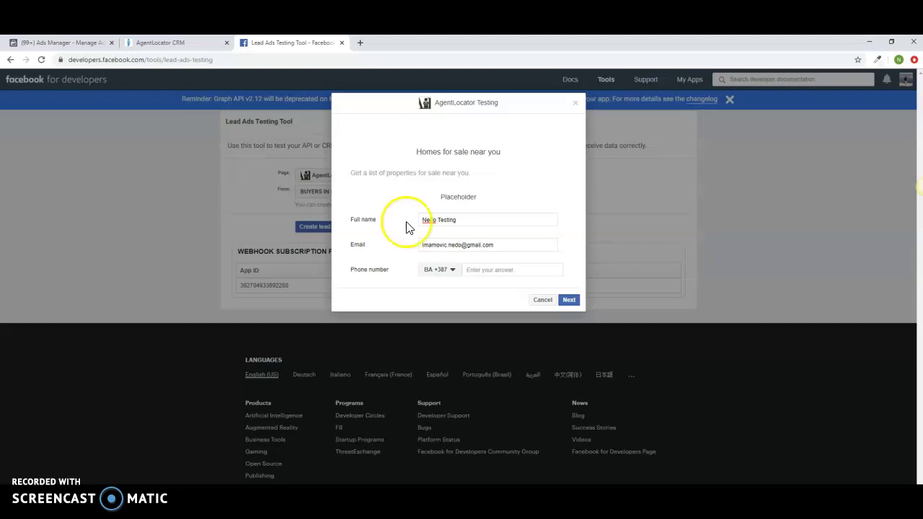
triple_click(510, 247)
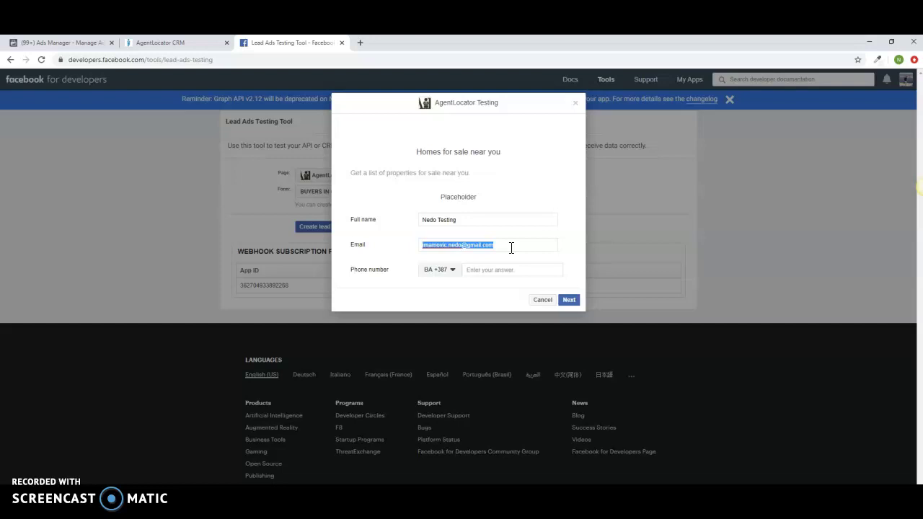
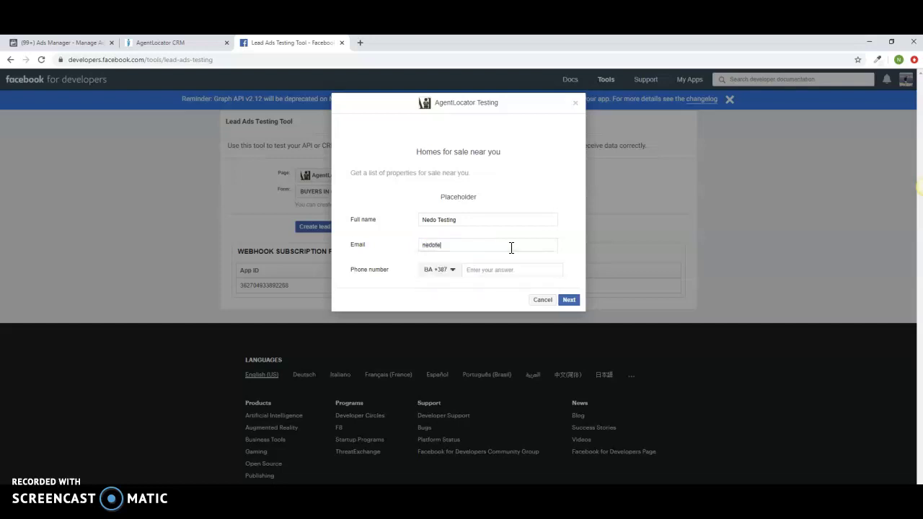
left_click(501, 269)
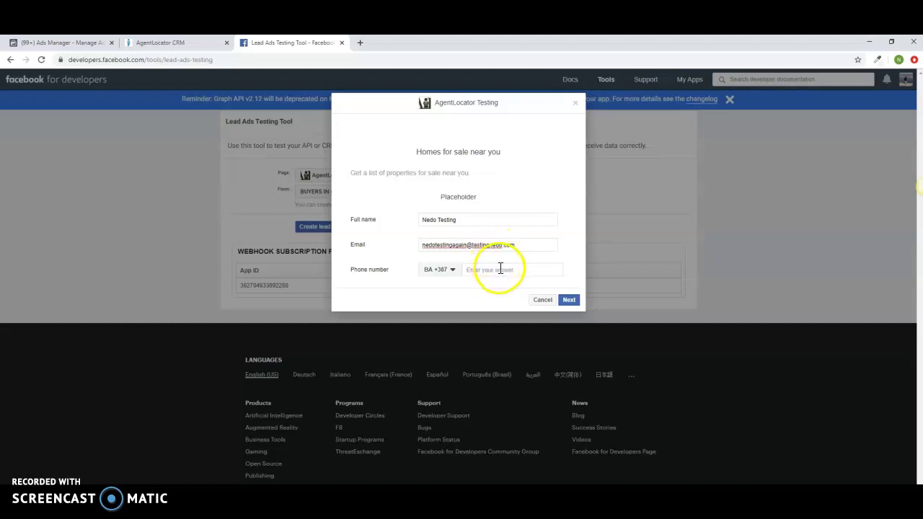
type("65287104")
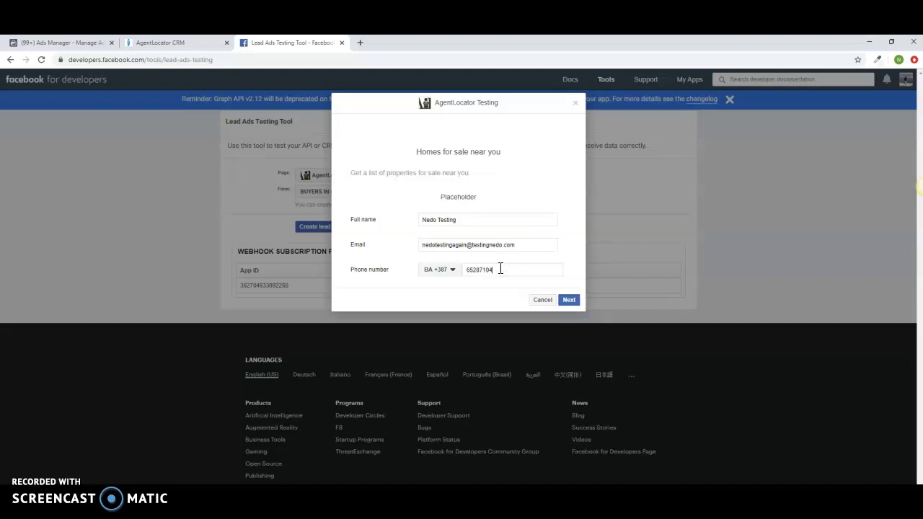
Submit the test lead and close the confirmation dialog
left_click(579, 298)
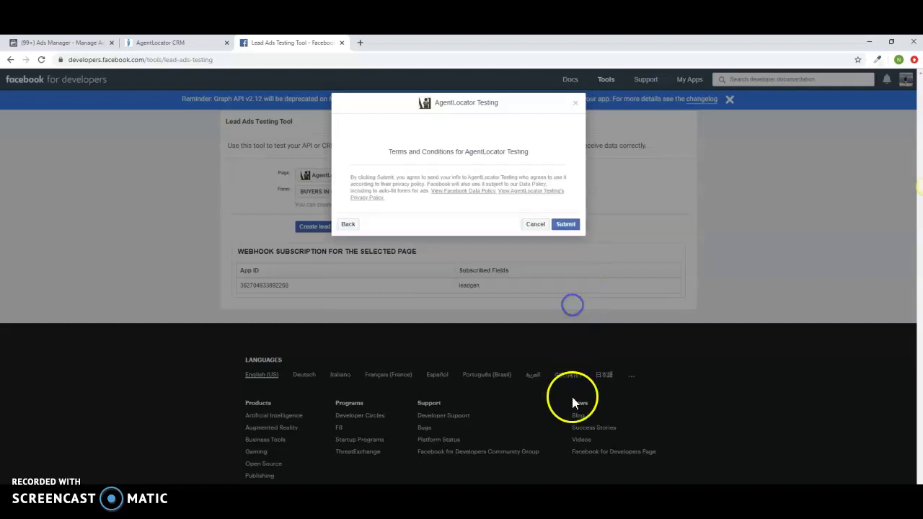
left_click(561, 225)
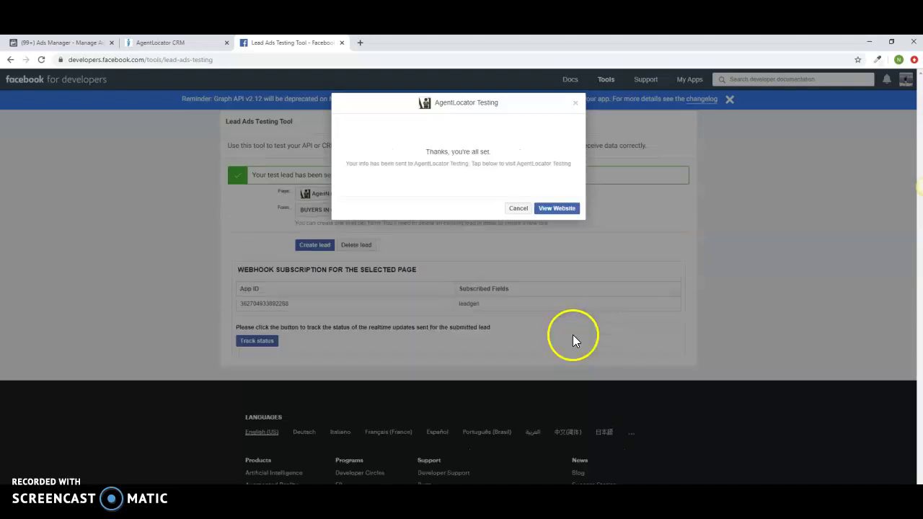
left_click(527, 208)
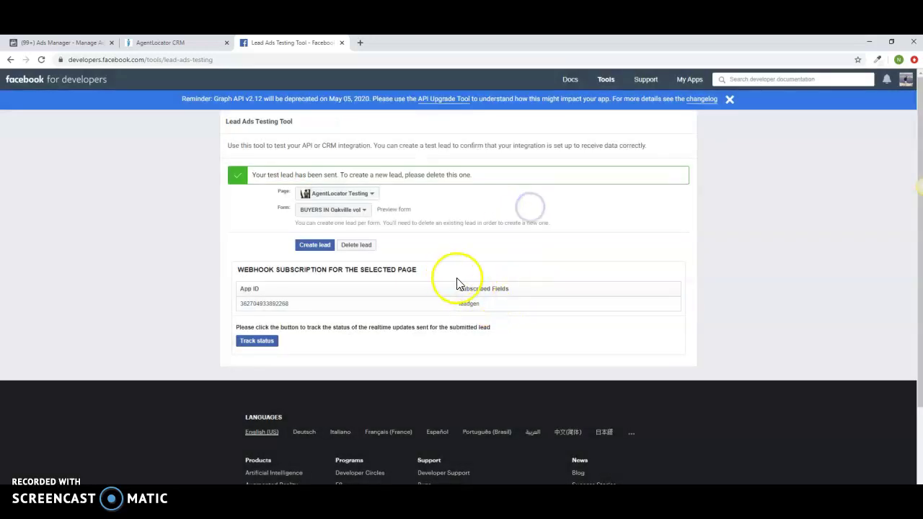
Return to AgentLocator CRM and reload the leads list to look for the test lead
left_click(181, 44)
left_click(18, 143)
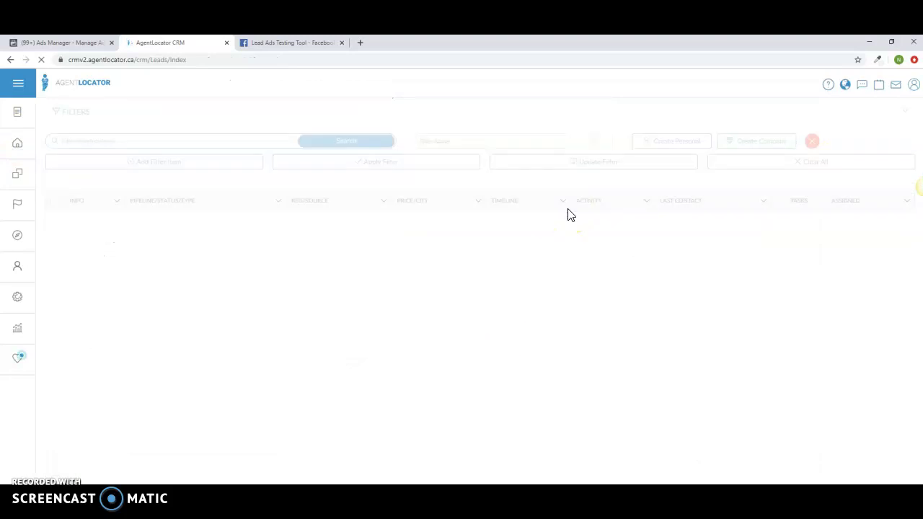